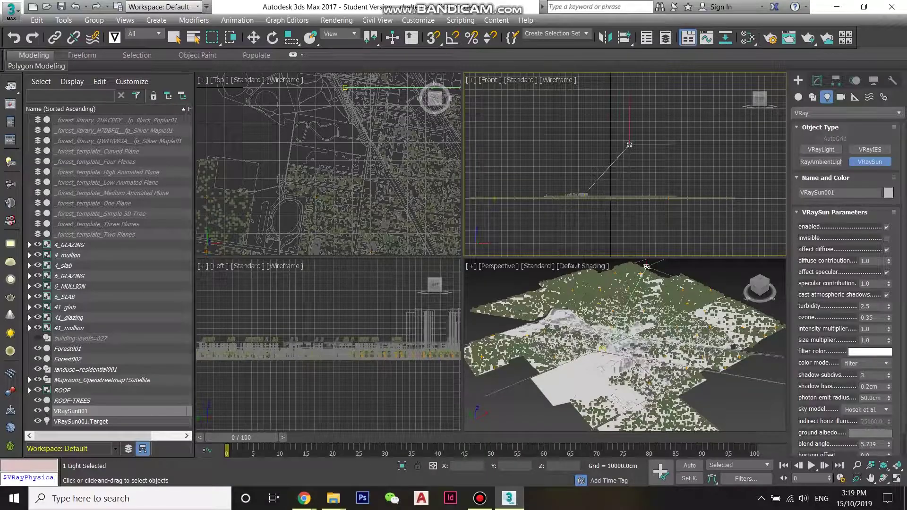
Create a V-Ray physical camera with the script command VRayPhysicalCamera() and make it a targeted camera
text(icalCamera())
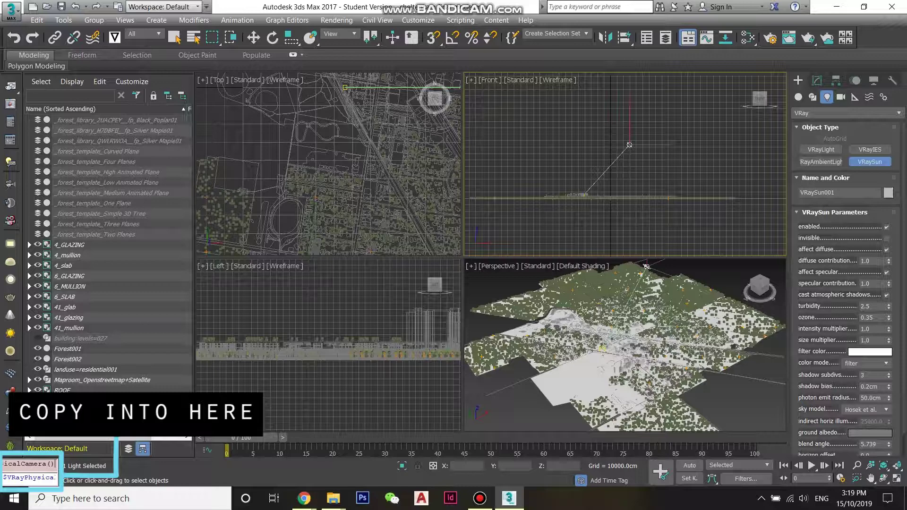
key(Return)
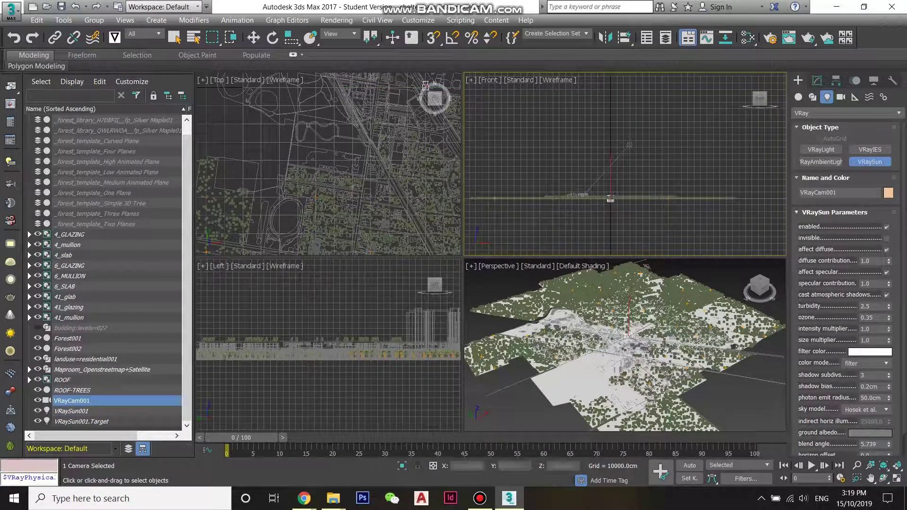
click(817, 81)
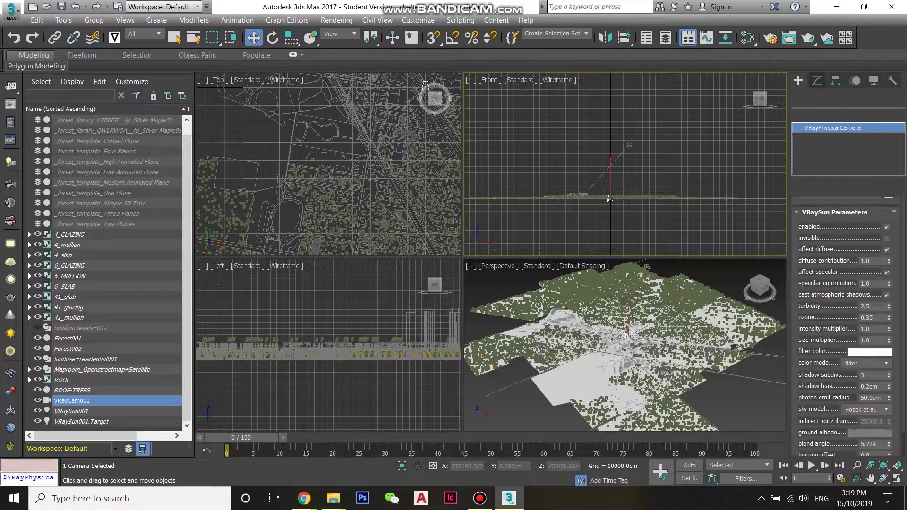
click(862, 243)
click(863, 243)
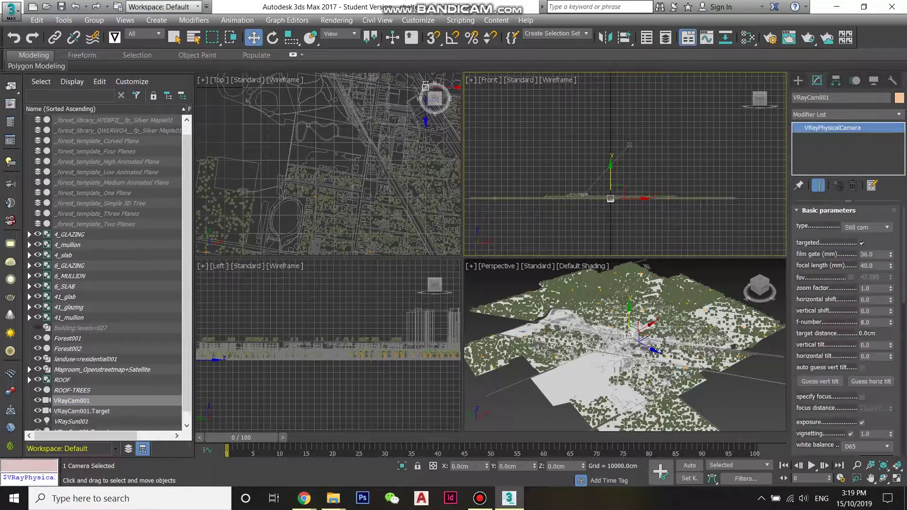
Move the new V-Ray camera onto the open ground at the edge of the city model
drag(629, 335, 543, 331)
scroll(588, 362, up, 8)
scroll(348, 360, down, 8)
drag(275, 399, 322, 355)
click(318, 361)
scroll(637, 309, up, 3)
drag(638, 308, 569, 326)
middle_drag(569, 326, 492, 375)
Move the camera's target across the site so the camera aims toward the city buildings
click(698, 283)
middle_drag(698, 284, 683, 292)
scroll(405, 236, down, 5)
drag(410, 181, 401, 215)
Switch the perspective viewport to the VRayCam001 camera view
middle_click(625, 345)
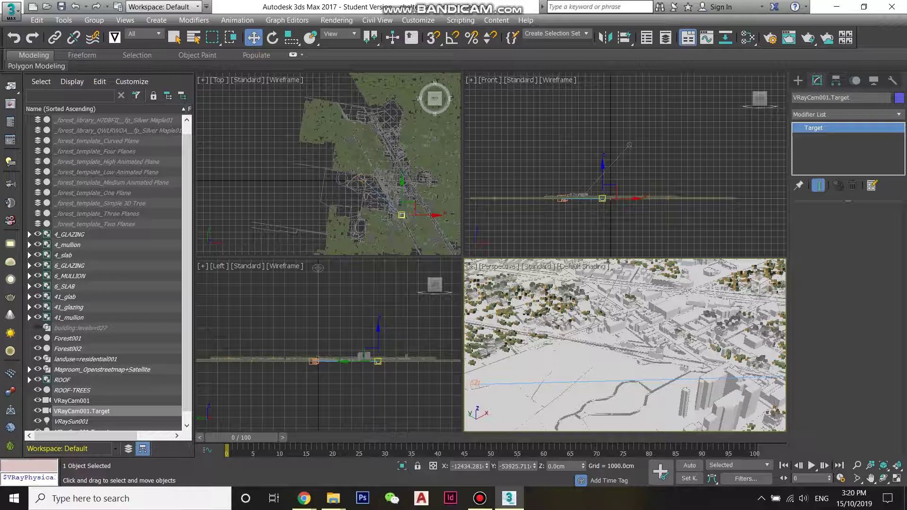
click(501, 267)
mouse_move(567, 277)
click(712, 277)
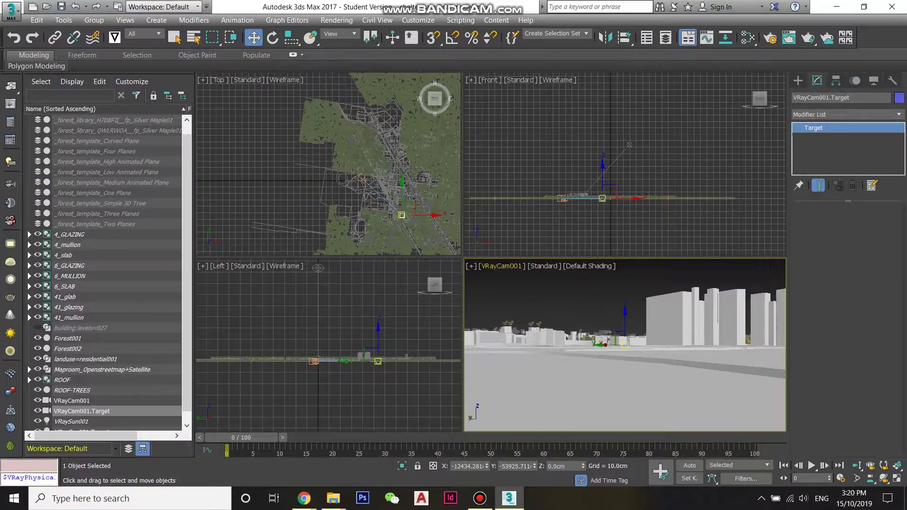
Raise and fine-tune the camera and target so the view looks over the park toward the towers, and run a test render
scroll(336, 358, up, 5)
drag(253, 373, 383, 365)
scroll(416, 211, up, 5)
drag(356, 223, 367, 210)
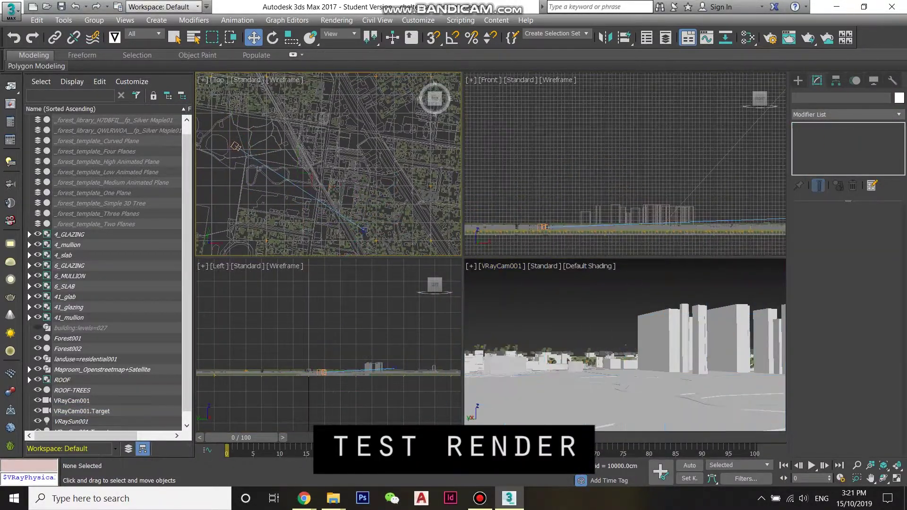
mouse_move(614, 350)
alt+middle_down()
mouse_move(636, 351)
mouse_move(638, 366)
alt+middle_up()
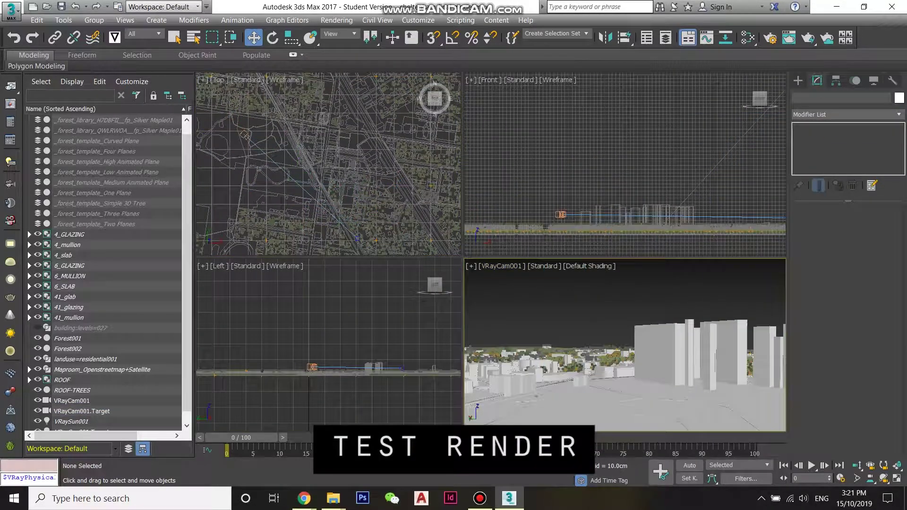
key(shift+q)
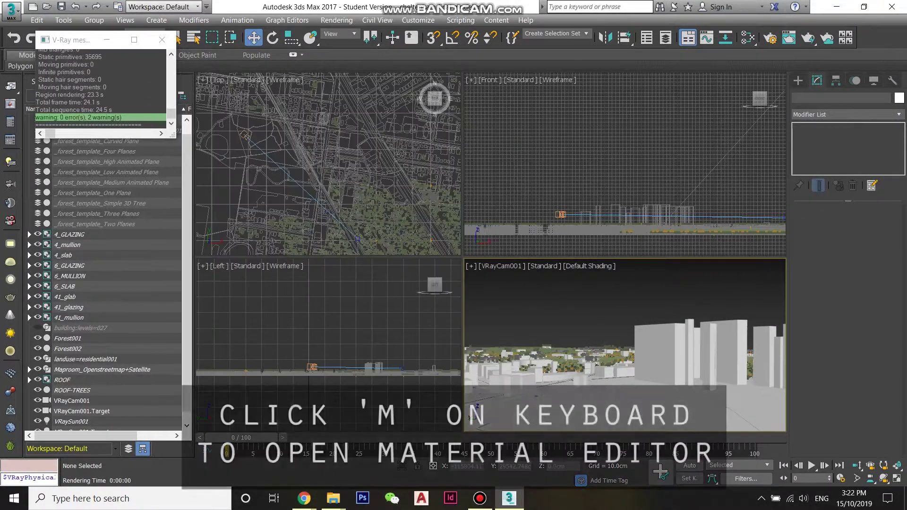
Open the Slate Material Editor and add a VRayHDRI map to View1
key(m)
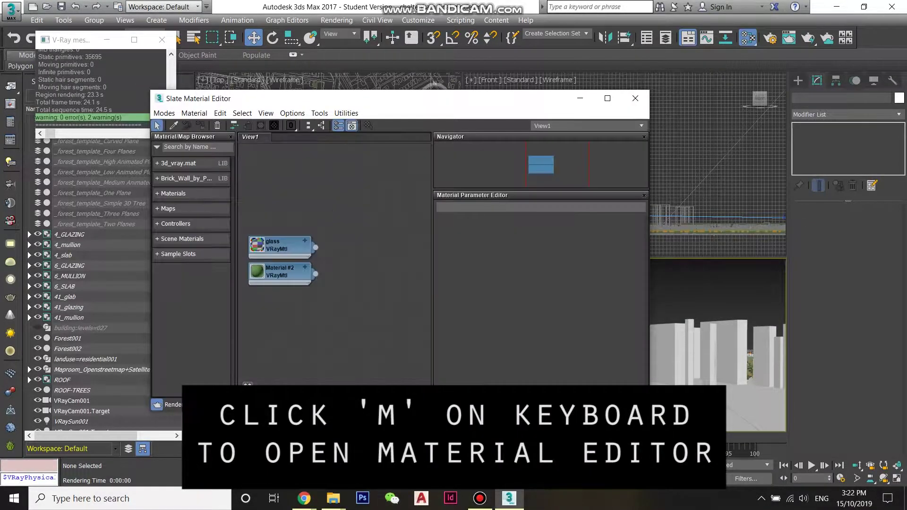
right_click(300, 317)
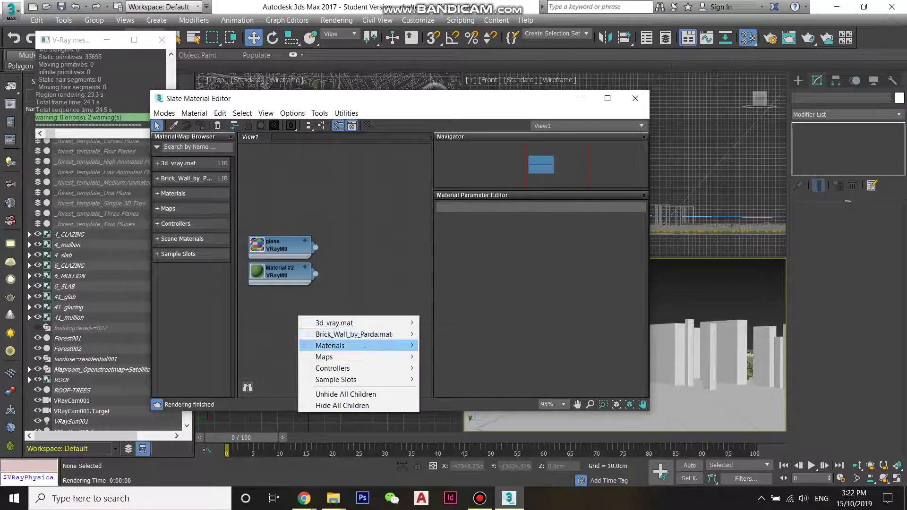
mouse_move(359, 358)
mouse_move(447, 391)
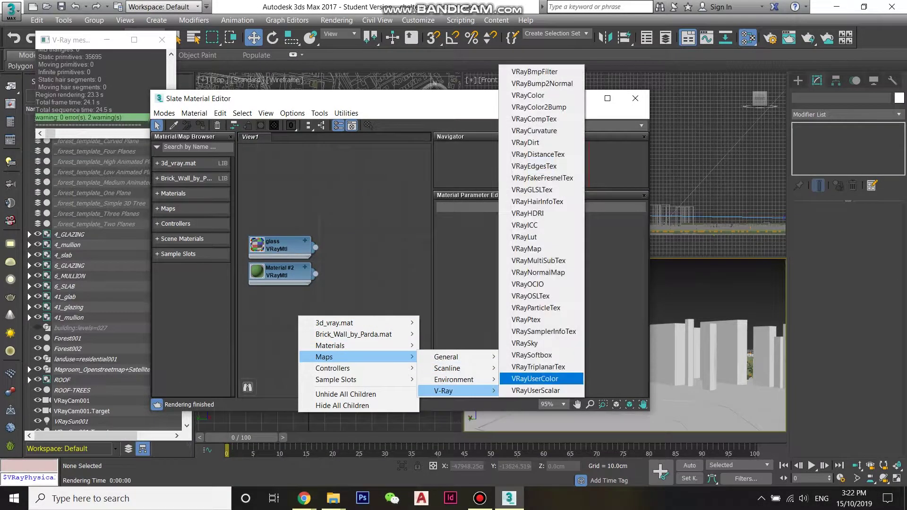
click(528, 213)
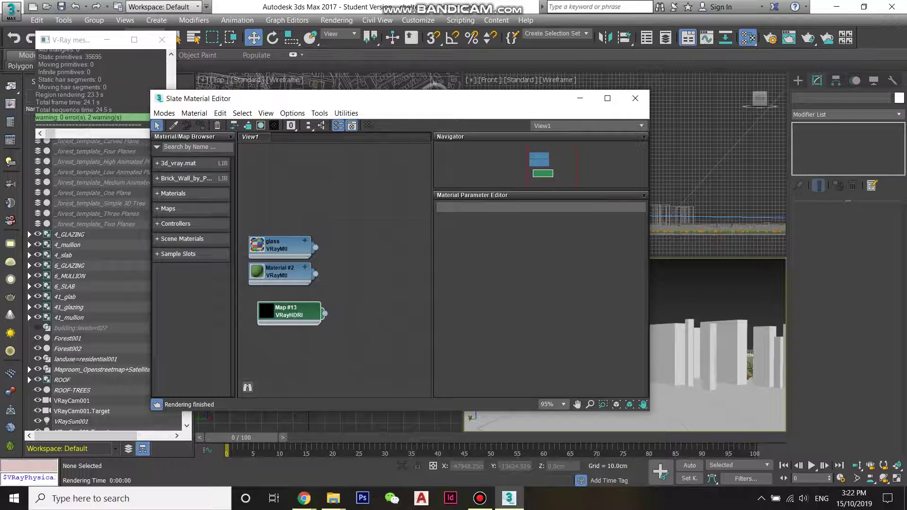
Load the sky HDR image into the VRayHDRI map and enlarge the node's preview
double_click(288, 310)
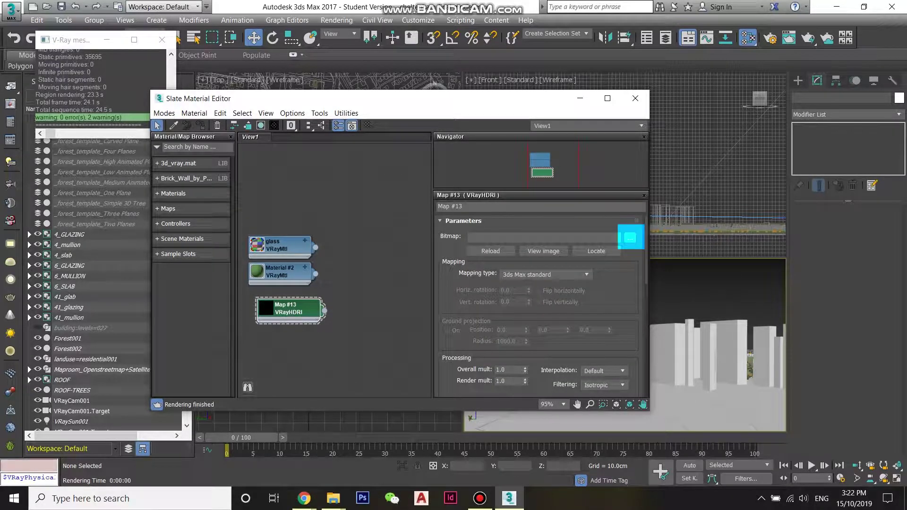
click(631, 238)
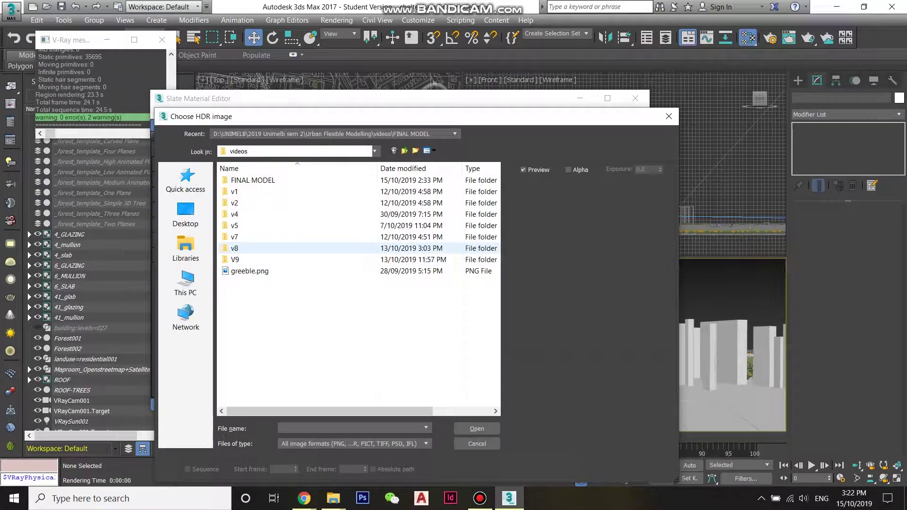
double_click(255, 191)
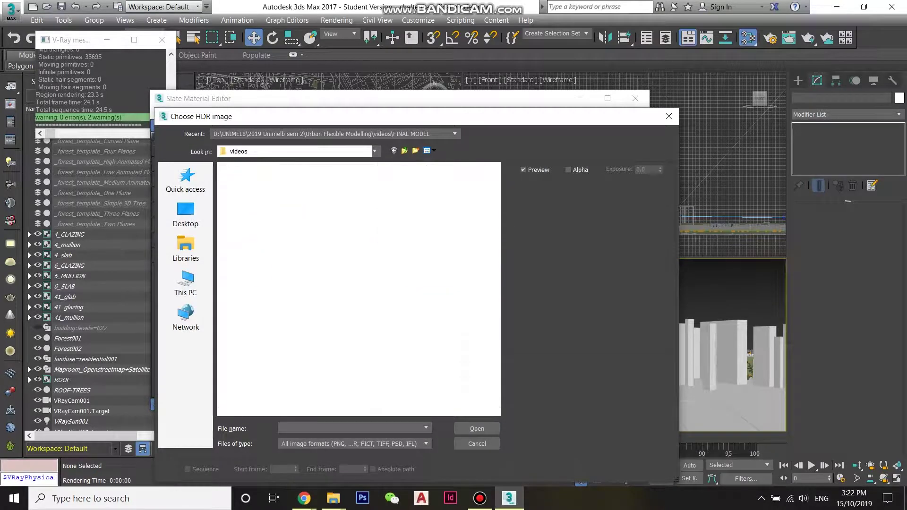
click(257, 199)
click(476, 428)
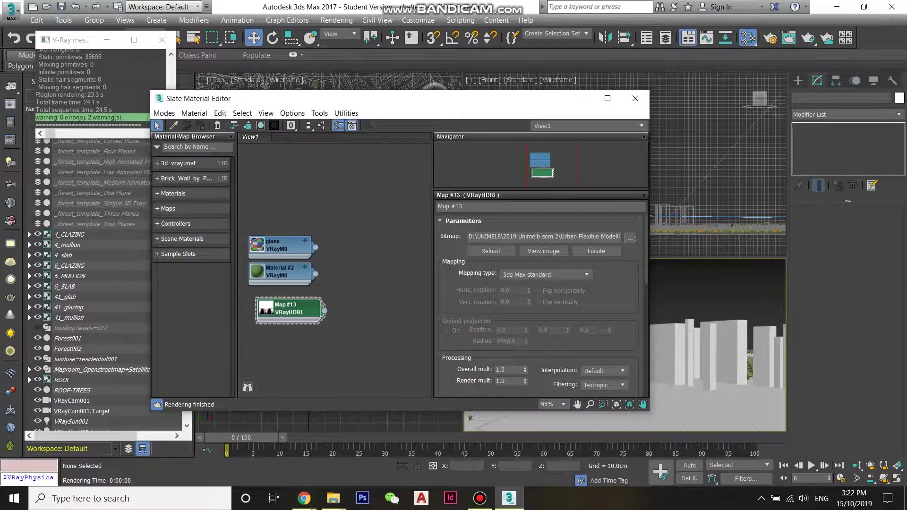
double_click(266, 308)
drag(267, 308, 259, 308)
Set the HDRI mapping type to Spherical with horizontal rotation -11 and vertical rotation -13
click(546, 275)
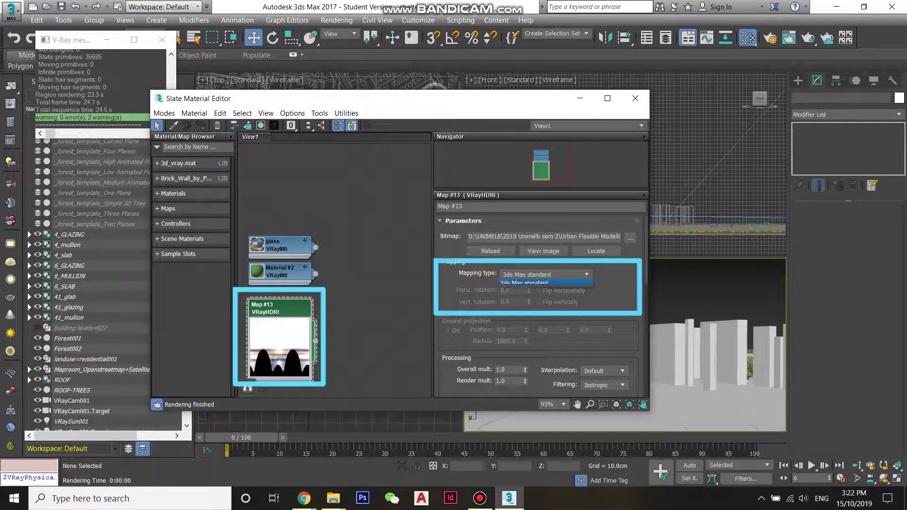
click(520, 300)
scroll(538, 303, down, 2)
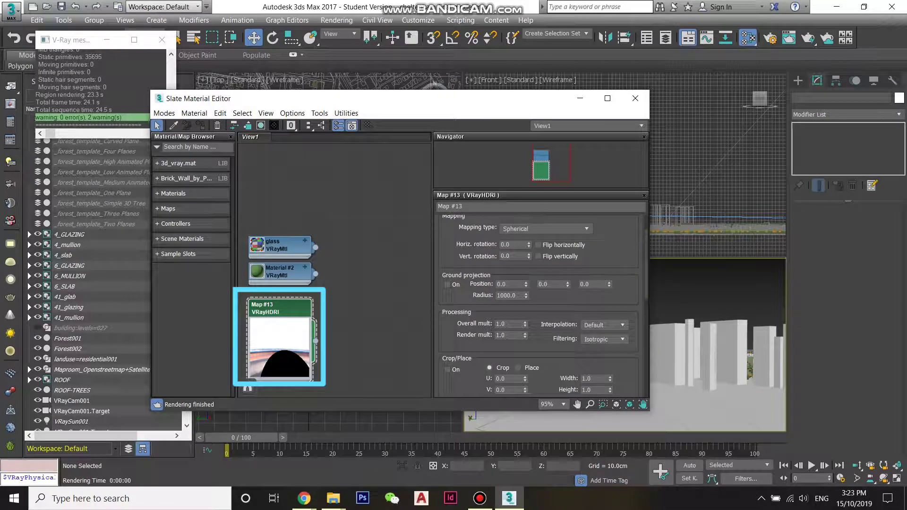
drag(529, 246, 529, 259)
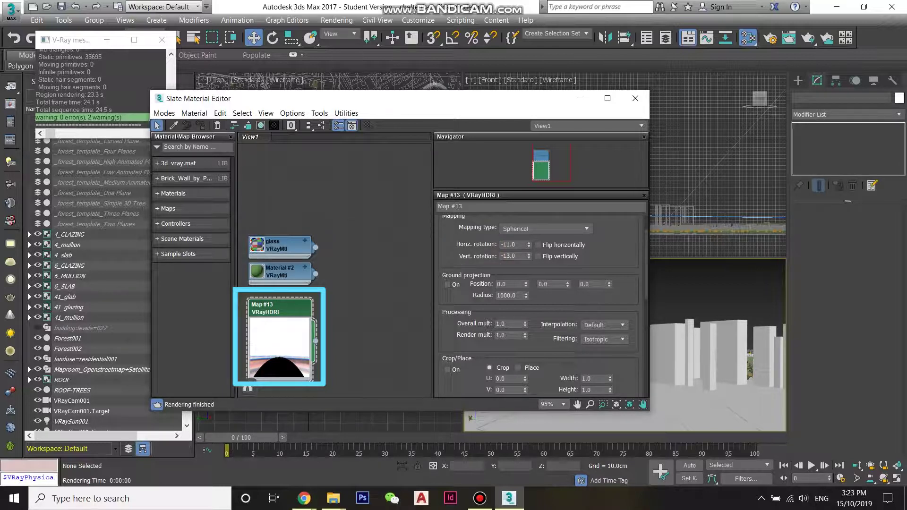
Assign the HDRI map to the scene's environment map as an instance, close the dialogs and test render the camera view
key(8)
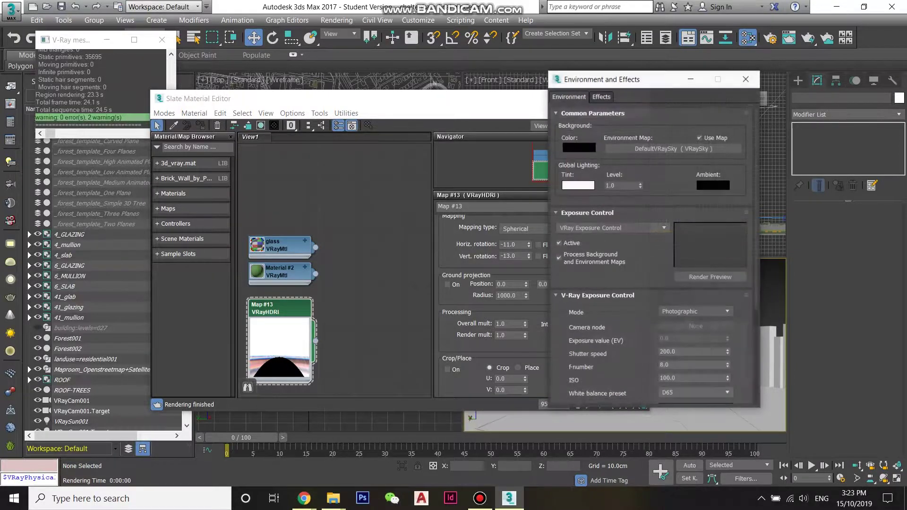
drag(316, 341, 674, 149)
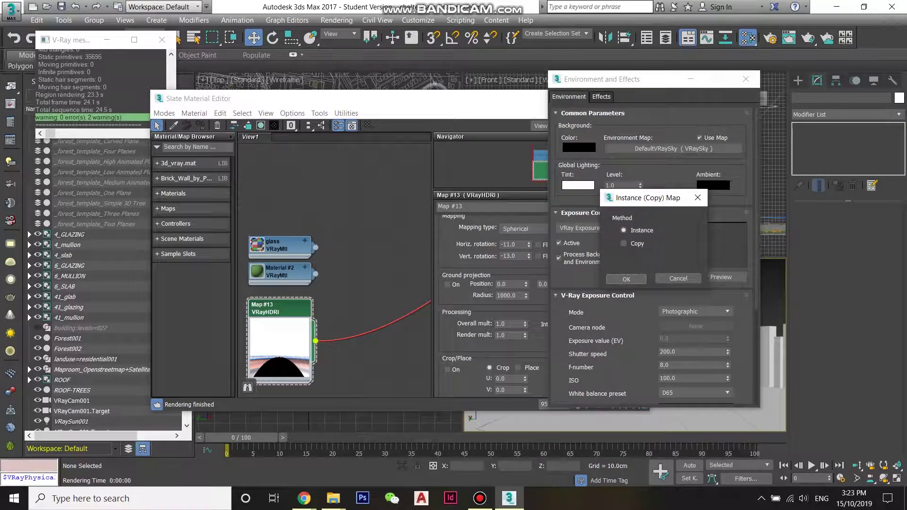
click(627, 279)
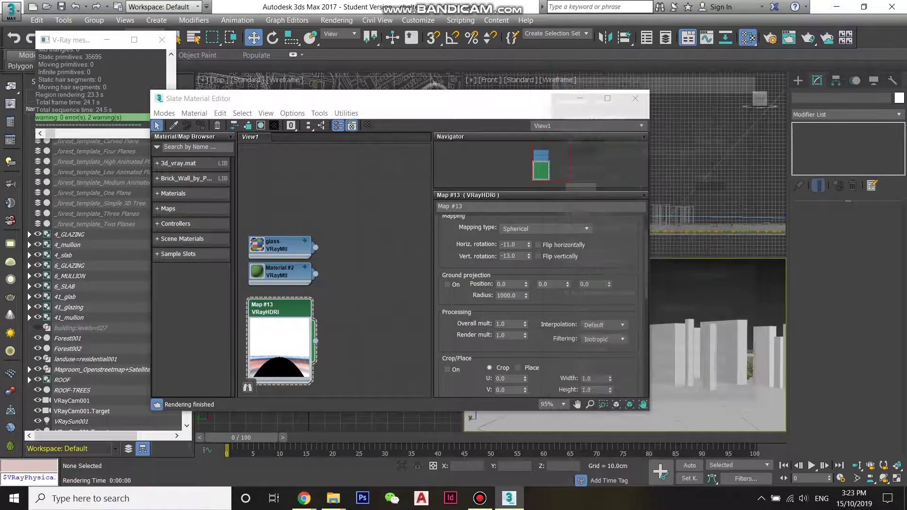
click(746, 79)
click(648, 98)
key(shift+q)
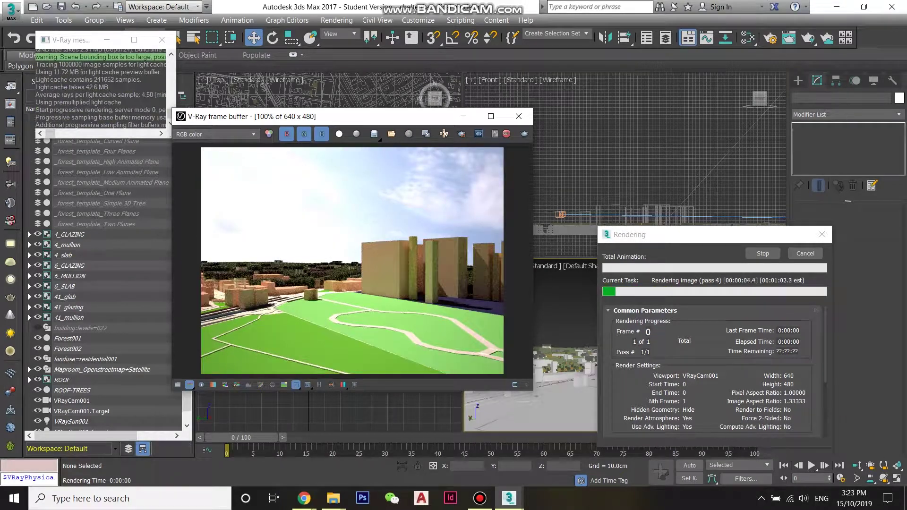
Set the HDRI map's overall multiplier to 0.8 and render multiplier to 0.5, and render the camera view again
click(748, 37)
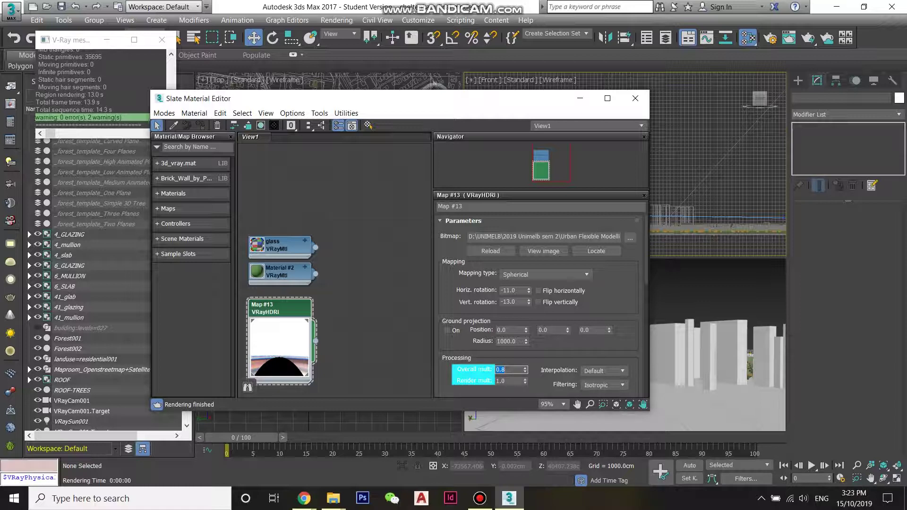
key(Tab)
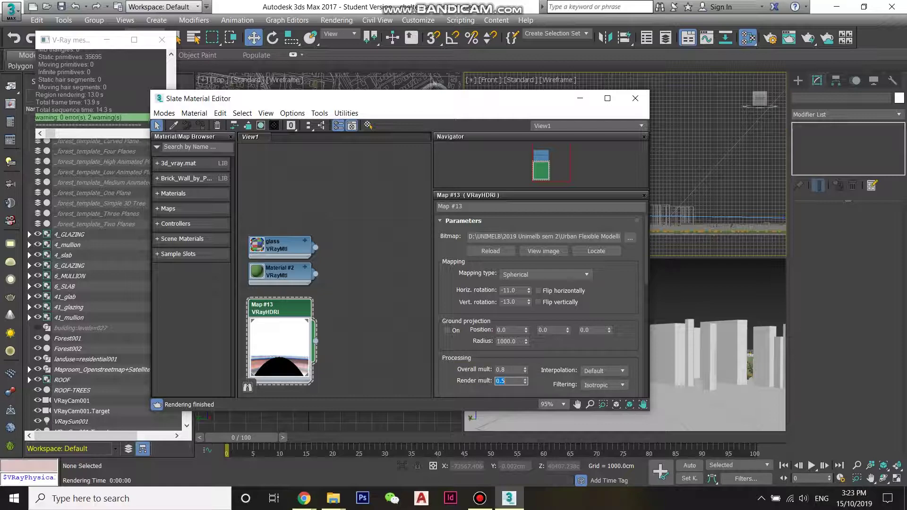
click(713, 292)
click(336, 21)
click(342, 32)
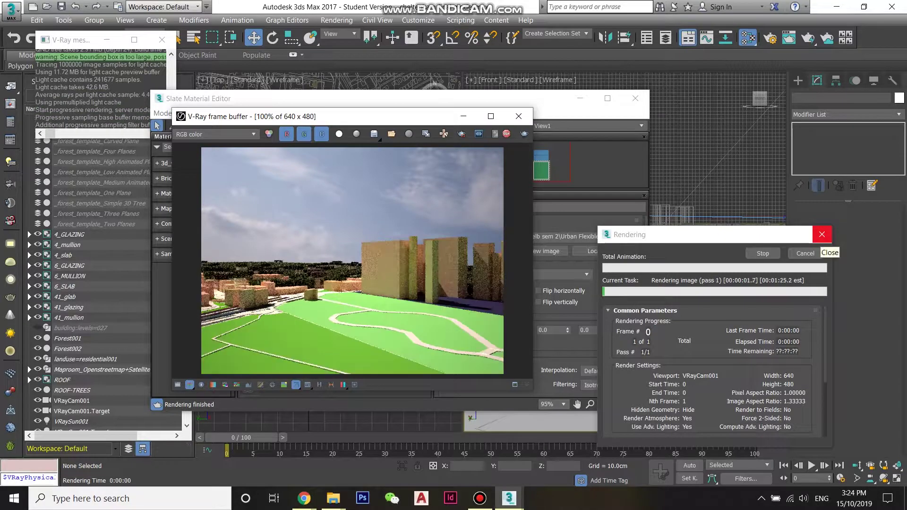
Set the HDRI map's render multiplier to 0.8 and re-render the camera view
double_click(502, 382)
text(0.8)
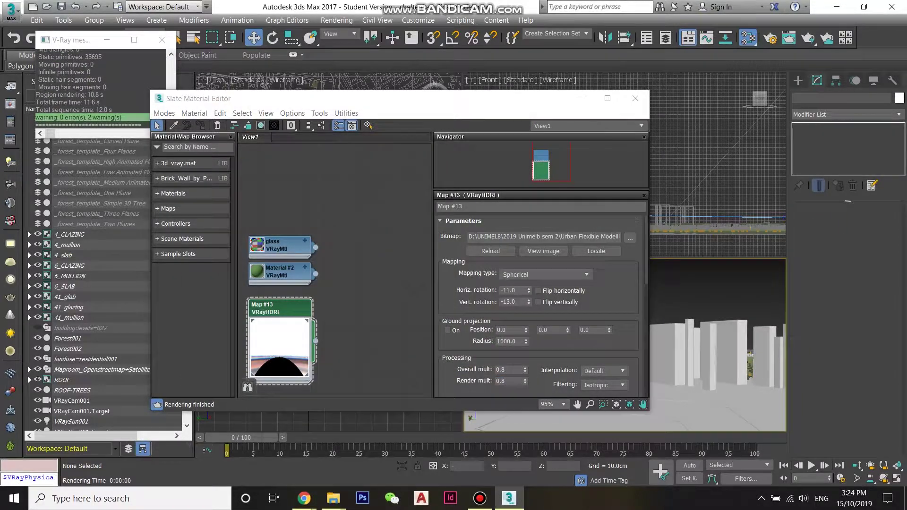
key(shift+q)
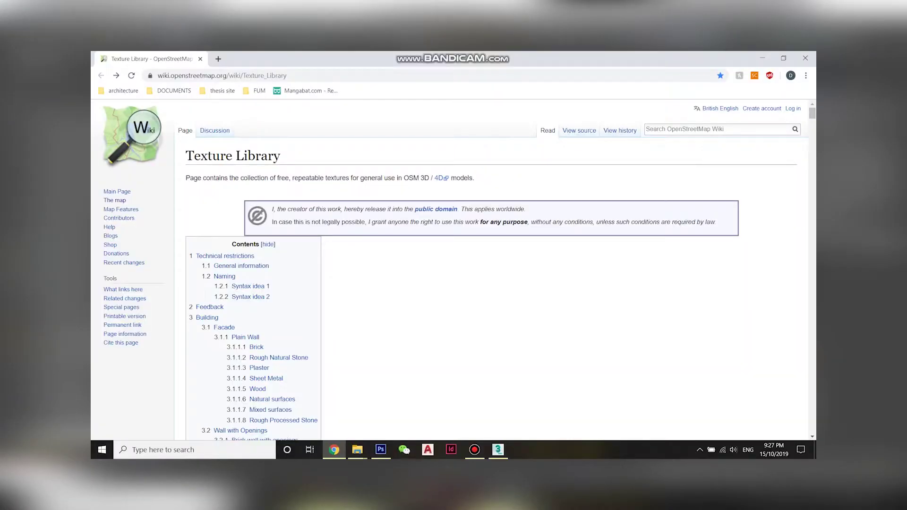
Switch to Chrome and look through the OpenStreetMap wiki Texture Library for brick and facade textures
scroll(453, 270, down, 10)
scroll(454, 270, down, 20)
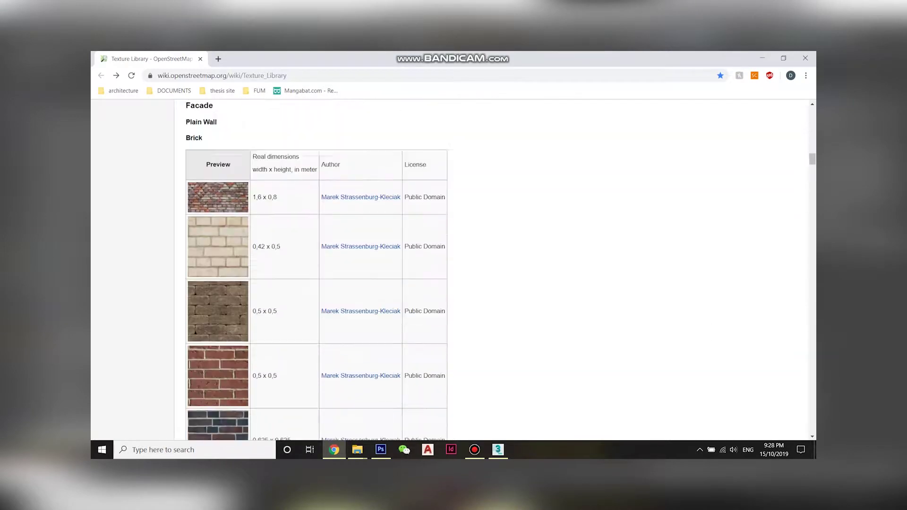
scroll(316, 269, down, 20)
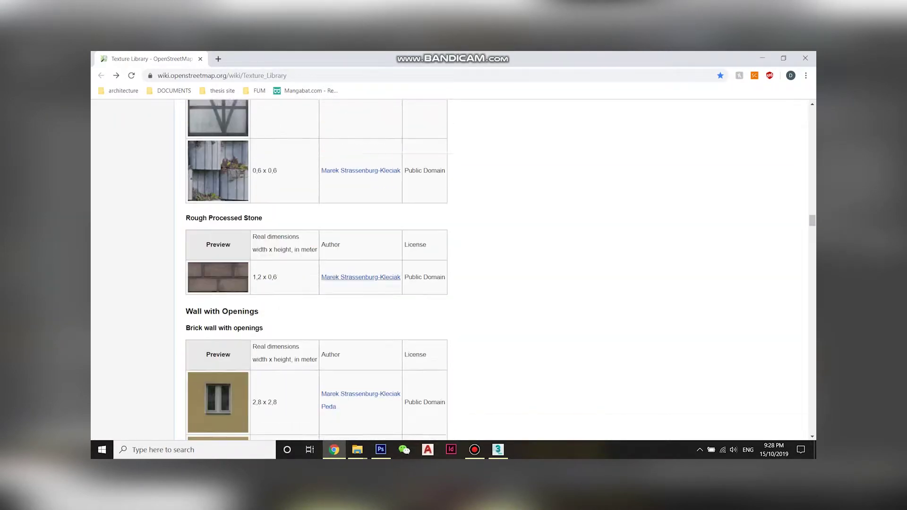
scroll(317, 270, up, 15)
scroll(317, 270, down, 15)
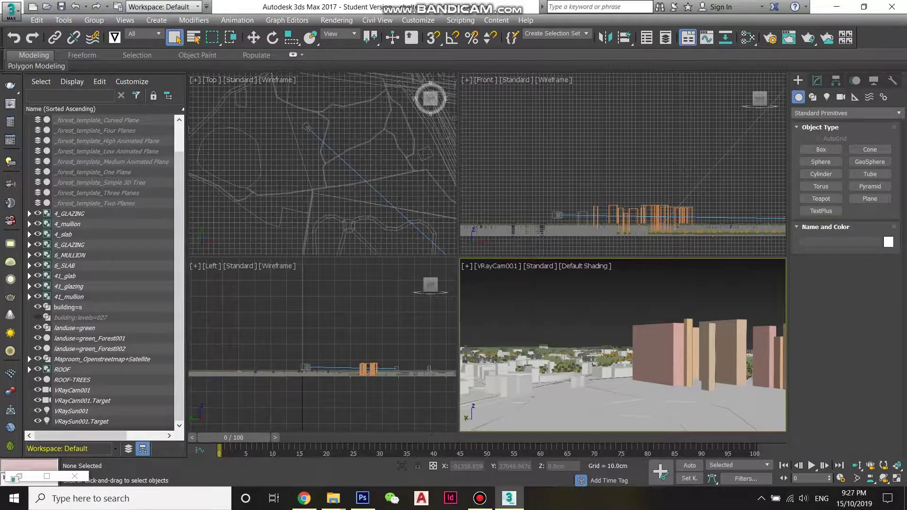
Return to 3ds Max and add a new VRayMtl material node in the Slate Material Editor
key(m)
right_click(247, 214)
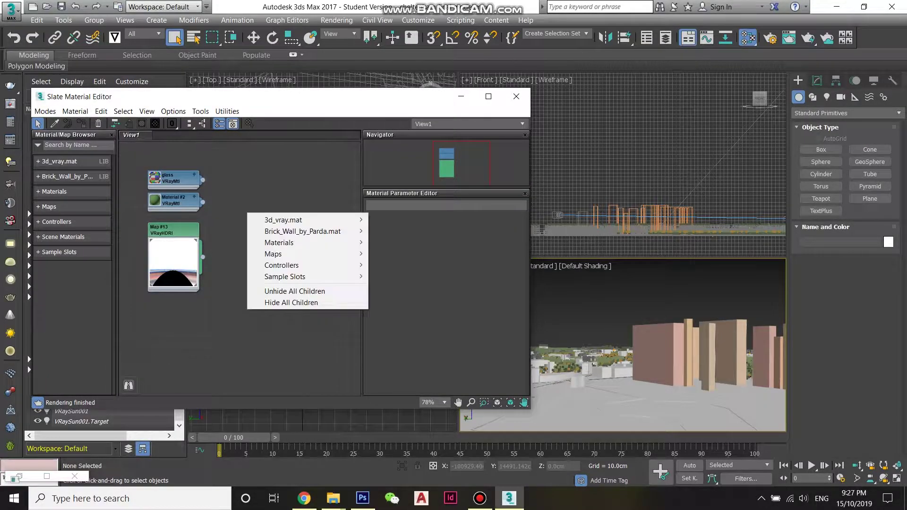
mouse_move(307, 243)
mouse_move(392, 265)
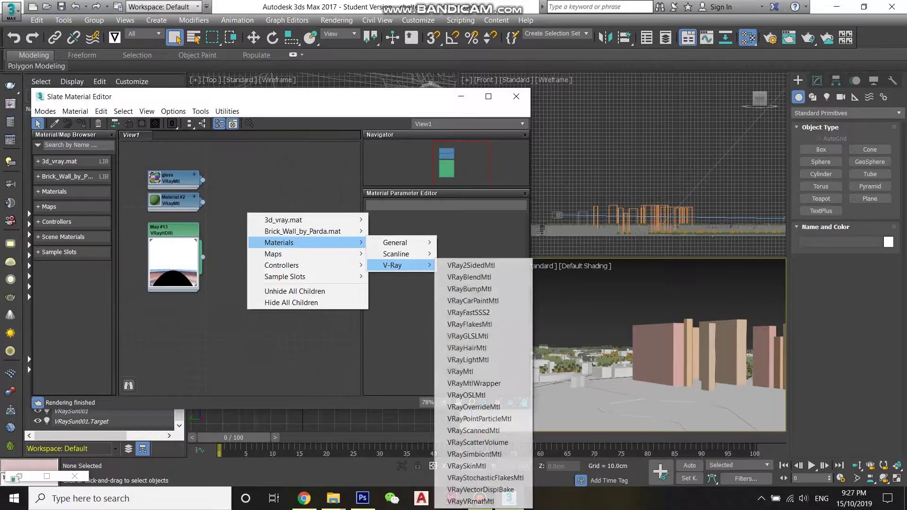
click(468, 370)
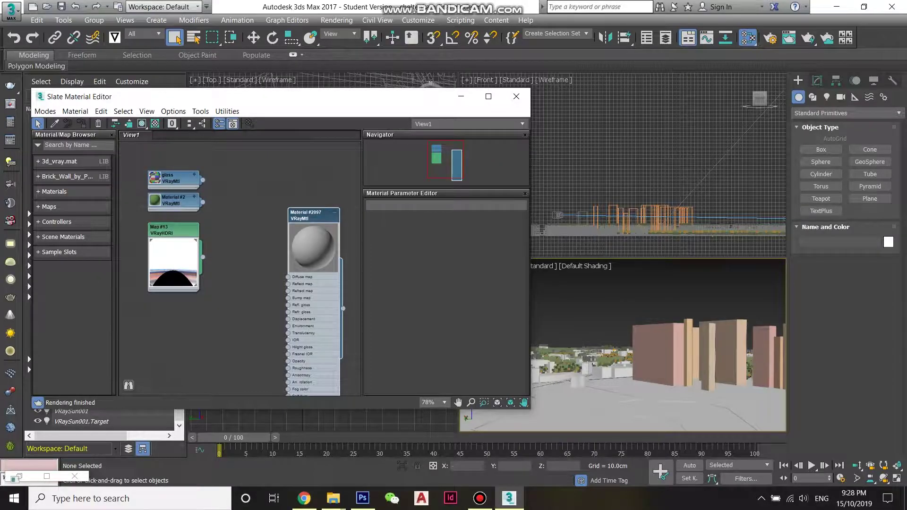
Switch to File Explorer and bring the three Dresden wall textures from the dresden folder into the Slate Material Editor as bitmap nodes
mouse_move(333, 499)
click(385, 444)
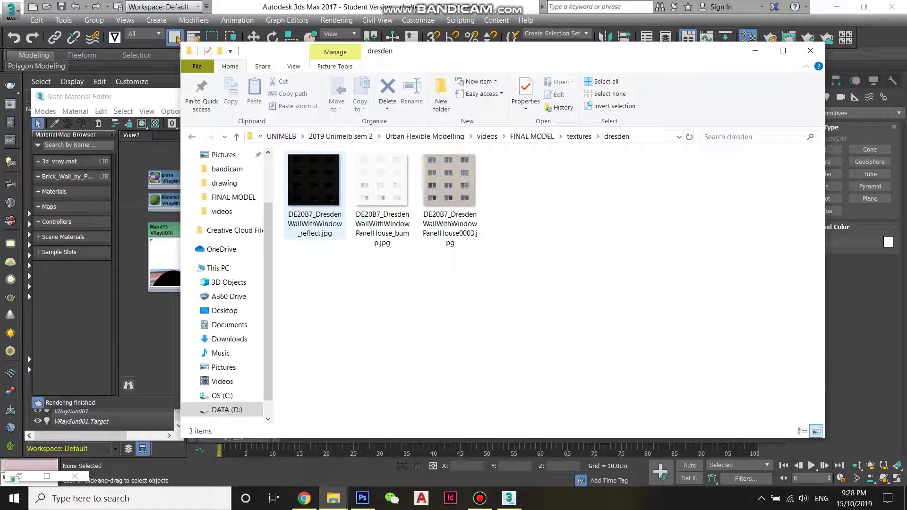
drag(425, 51, 462, 52)
drag(486, 203, 168, 310)
drag(352, 203, 171, 339)
drag(420, 208, 170, 368)
Wire the Dresden wall, reflect and bump bitmaps to the new VRayMtl's diffuse, reflect and bump inputs, and line up the three nodes
click(138, 326)
drag(137, 298, 227, 389)
drag(186, 342, 231, 327)
drag(254, 298, 287, 278)
drag(261, 328, 288, 284)
drag(262, 357, 288, 298)
drag(227, 297, 241, 289)
drag(234, 326, 241, 319)
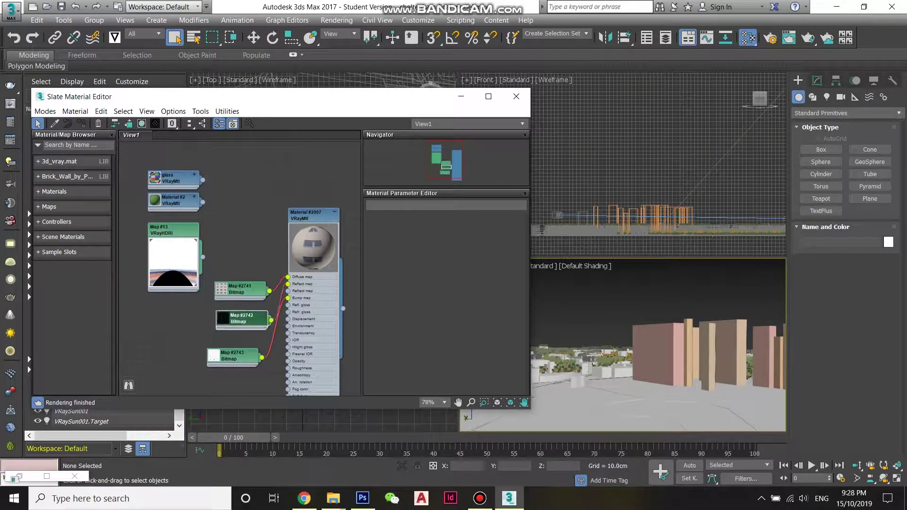
drag(234, 356, 241, 348)
Assign the new Dresden facade material to the tall buildings in the camera view and close the Slate Material Editor
click(311, 216)
drag(361, 307, 690, 340)
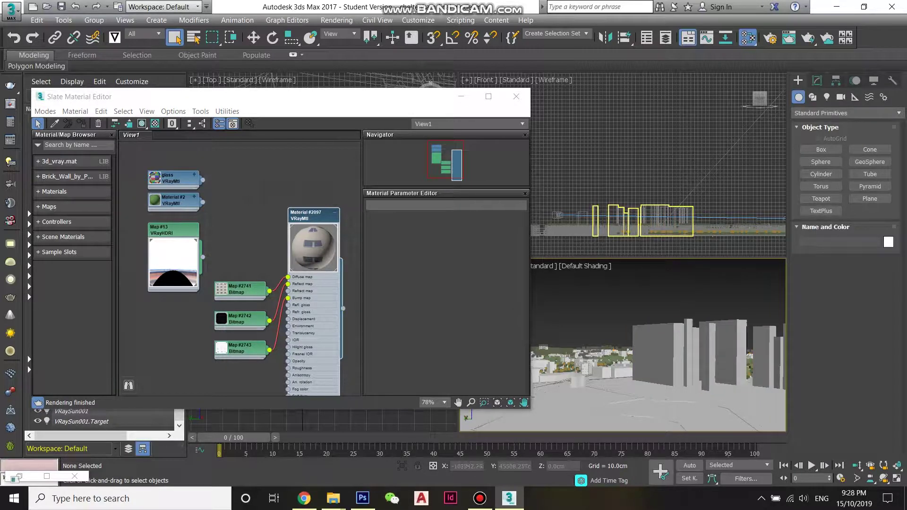
click(516, 97)
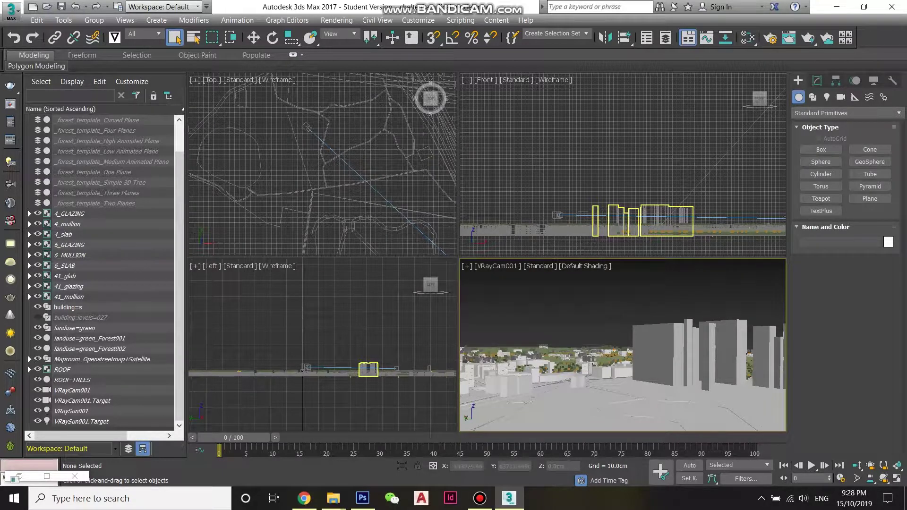
Add a UVW Map modifier to the building=s object and set its mapping alignment to the Y axis
click(725, 353)
click(817, 80)
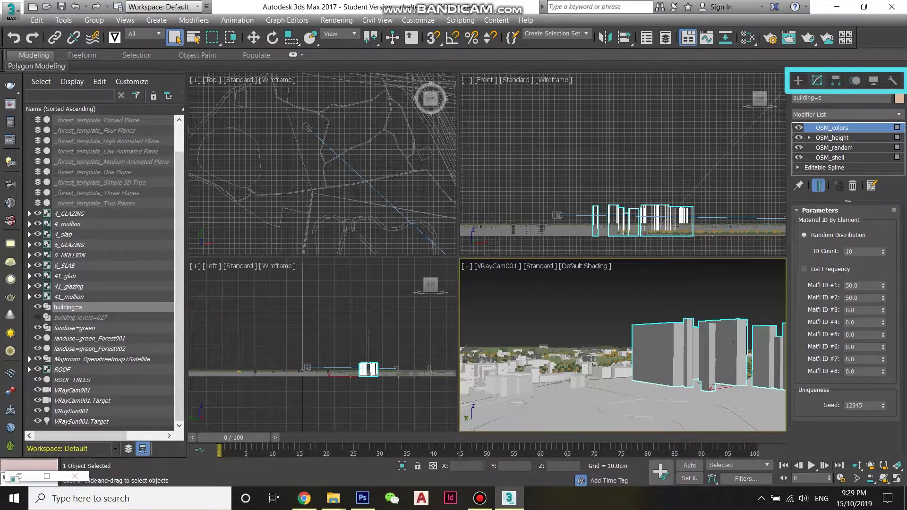
click(849, 114)
text(uvw)
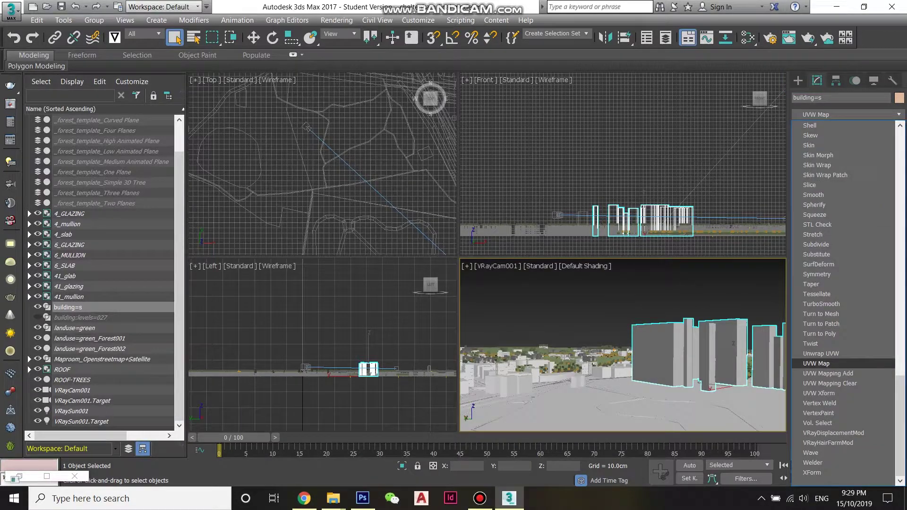
key(Return)
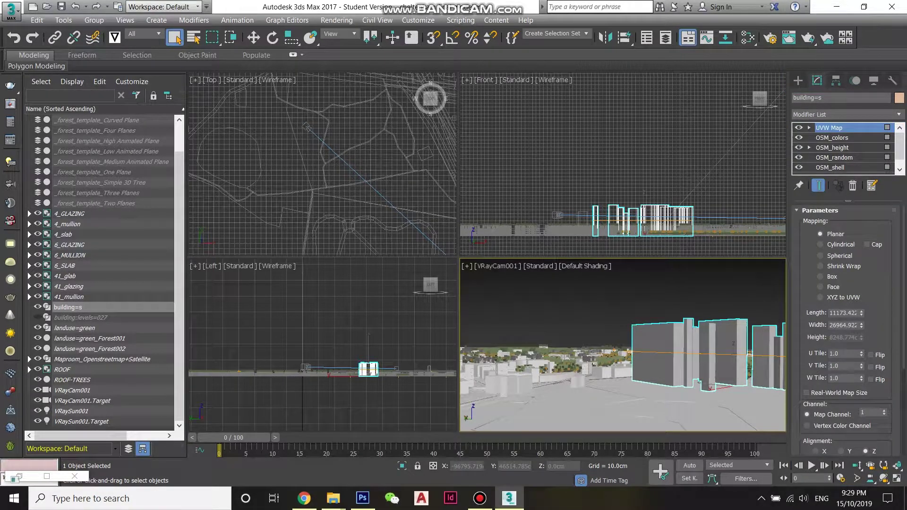
scroll(846, 331, down, 5)
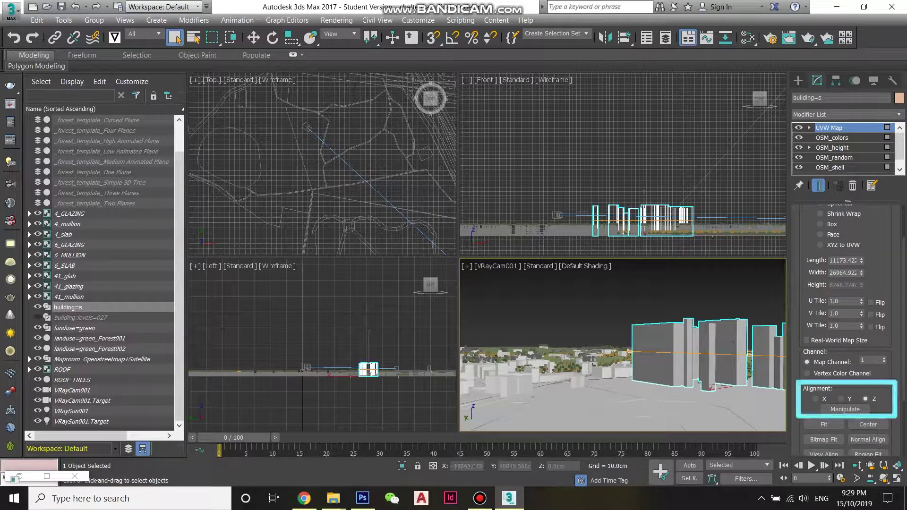
click(841, 400)
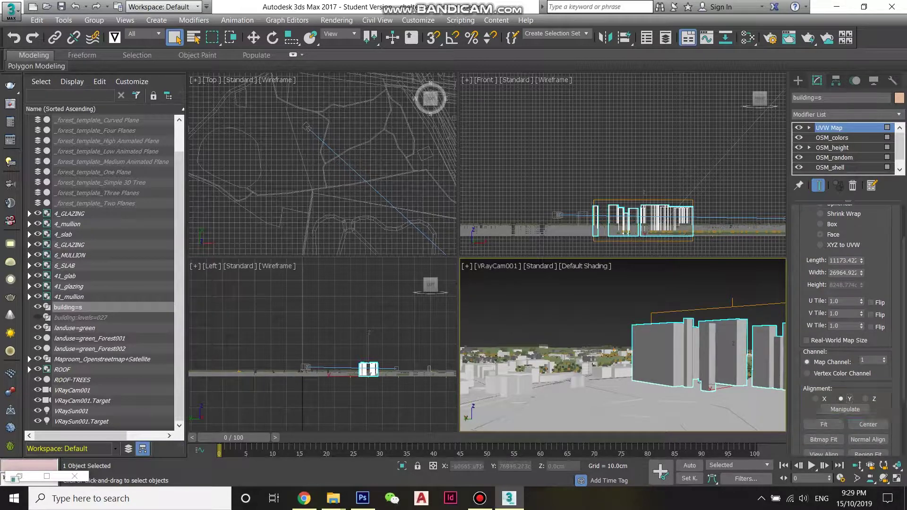
Deselect the buildings, render the camera view to check the facade mapping, and close the frame buffer
key(ctrl+d)
key(shift+q)
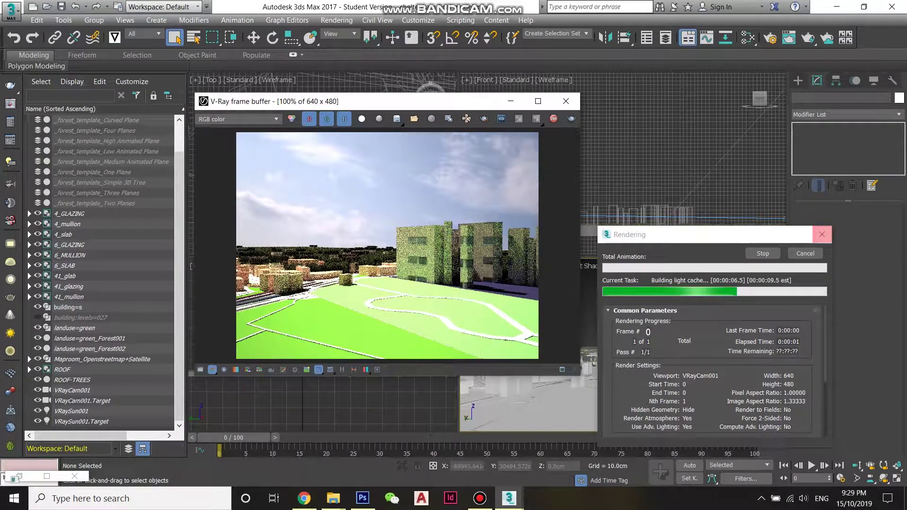
click(570, 101)
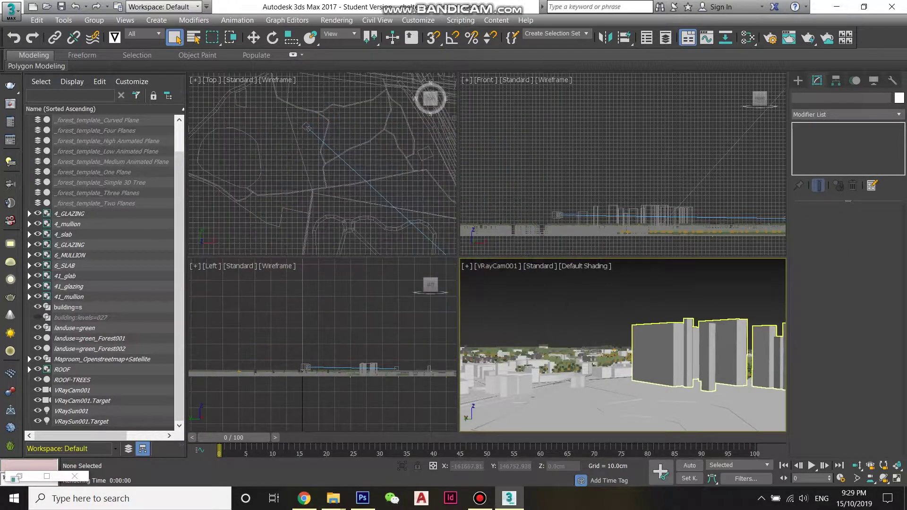
Set the U, V and W tiling of the building=s object's UVW Map modifier to 3
click(681, 354)
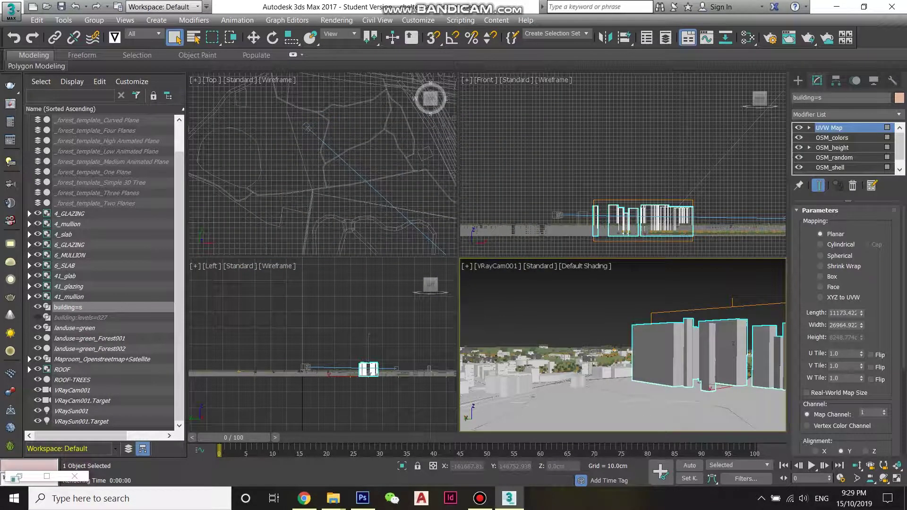
double_click(839, 354)
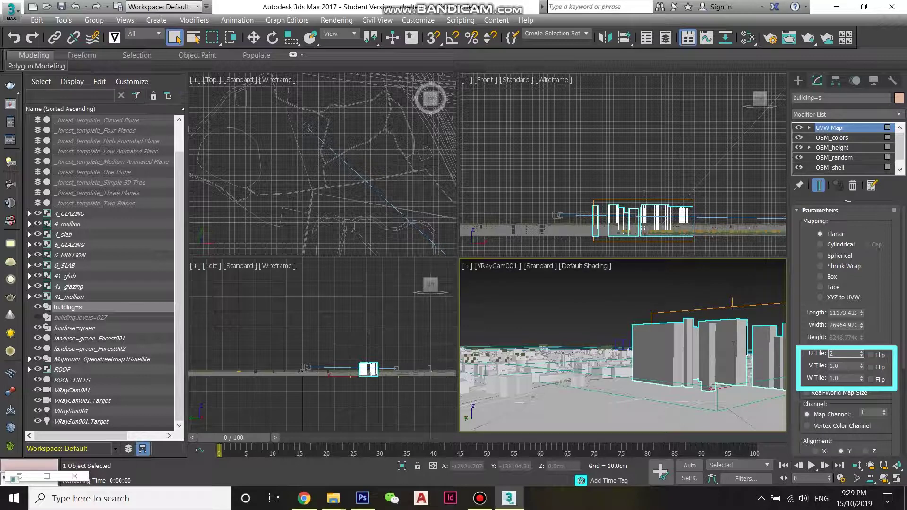
key(Tab)
key(Tab)
text(3)
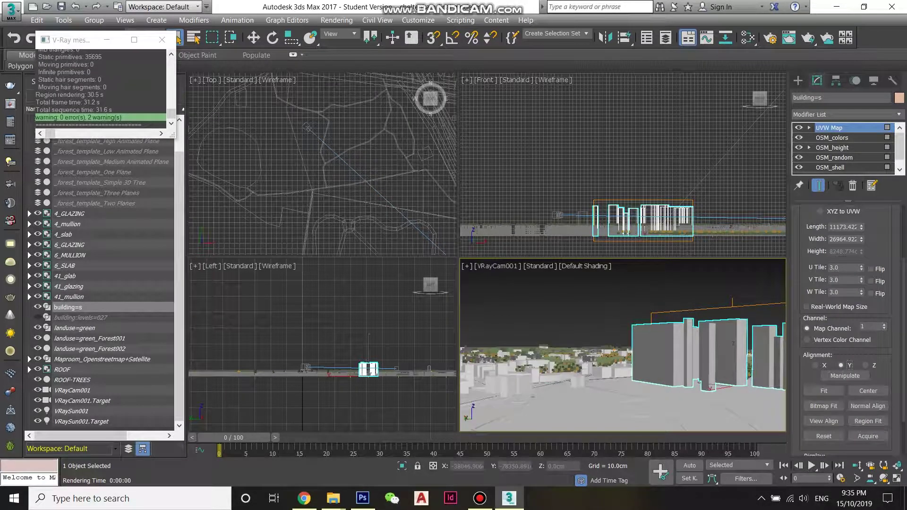
Fit the UVW mapping to the extents of building=s and re-render the camera view
click(823, 391)
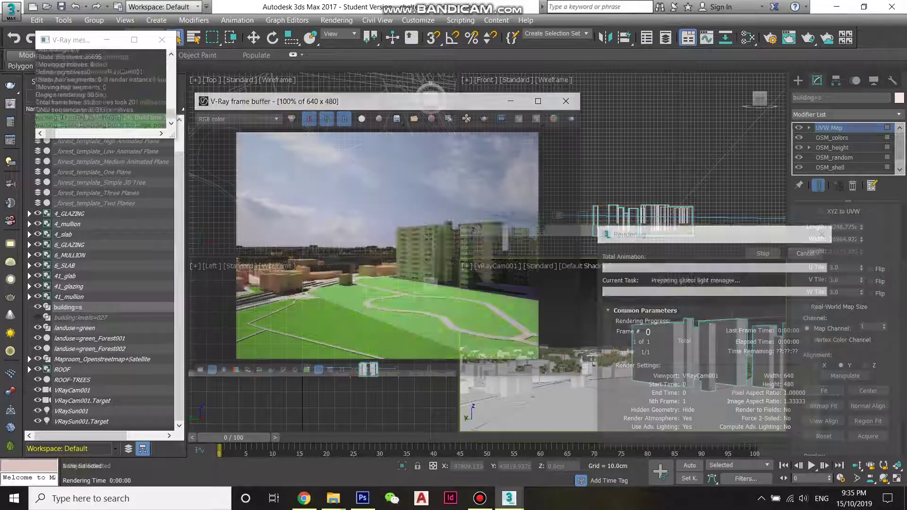
key(shift+q)
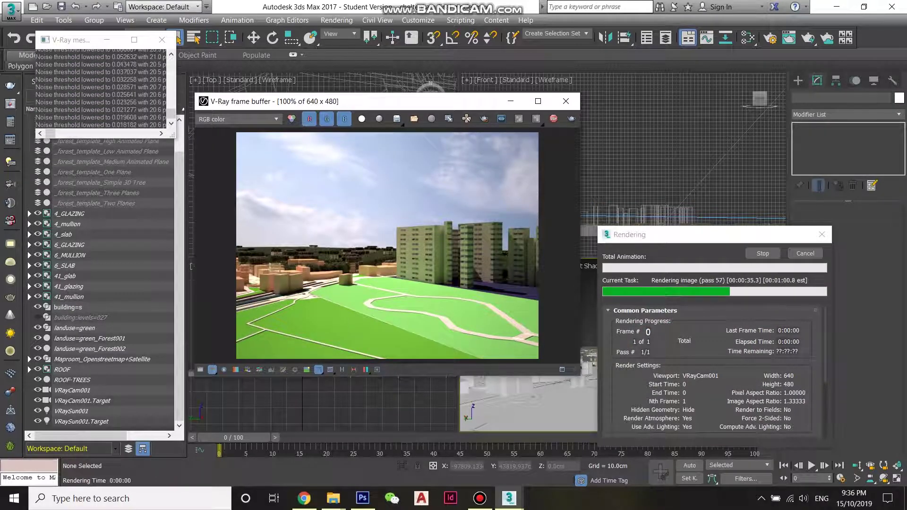